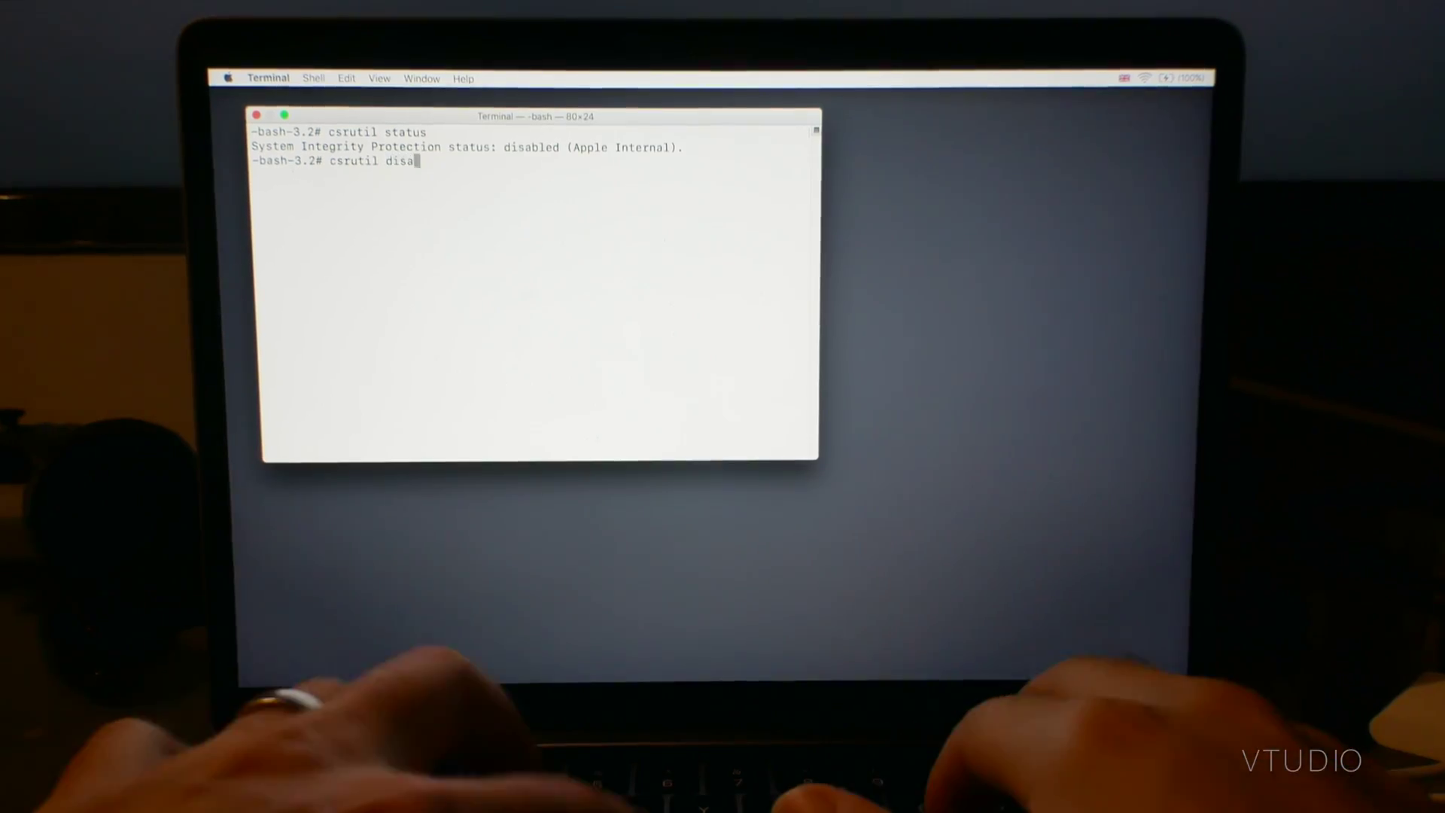
type("ble")
Run 'csrutil disable', then change the command to 'csrutil enable' and run it.
key("Return")
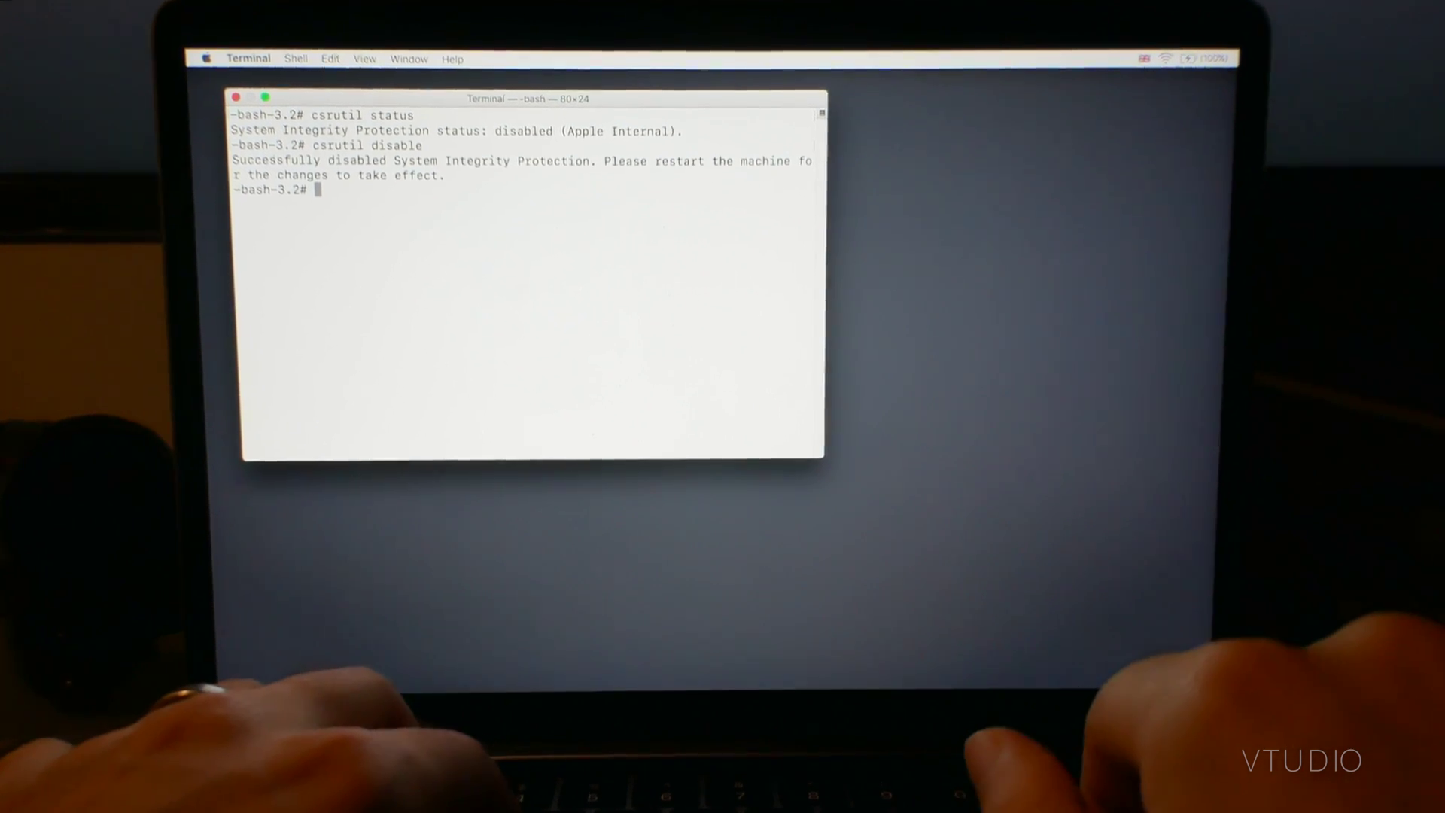
key("BackSpace")
key("BackSpace")
type("csrutil di")
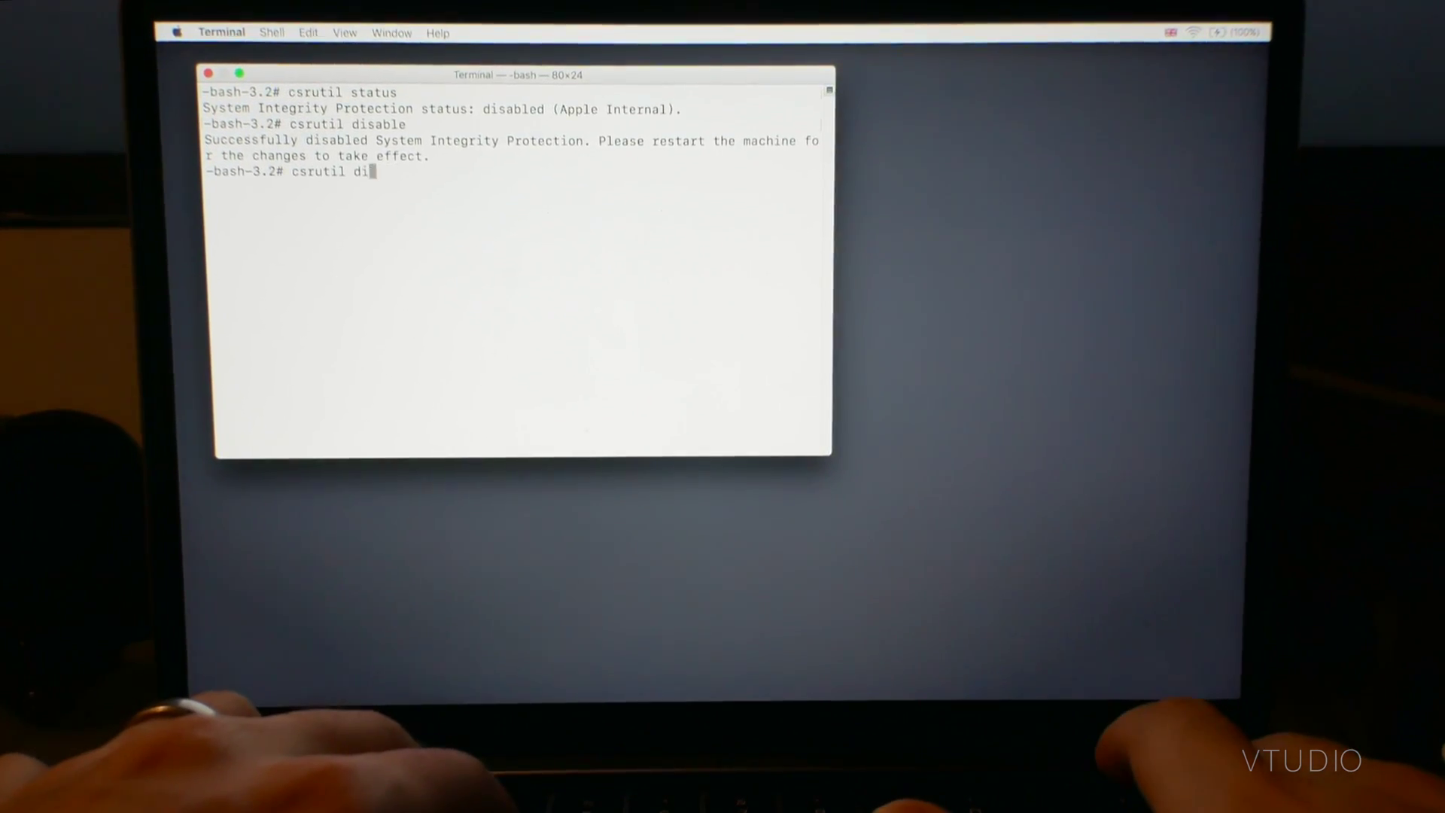
key("BackSpace")
key("BackSpace")
type("enable")
key("Return")
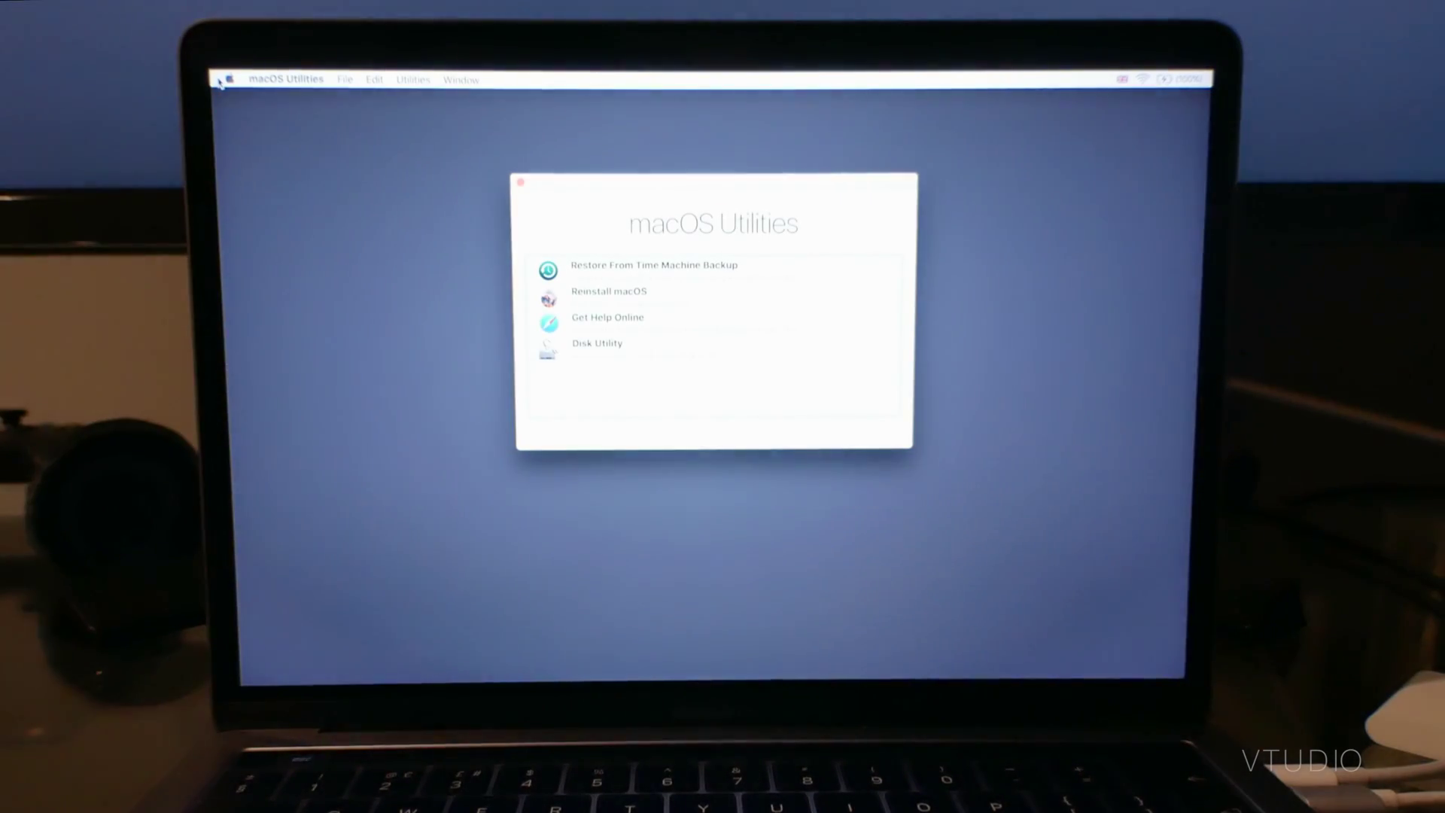
Launch Terminal from the Utilities menu of macOS Recovery.
left_click(408, 82)
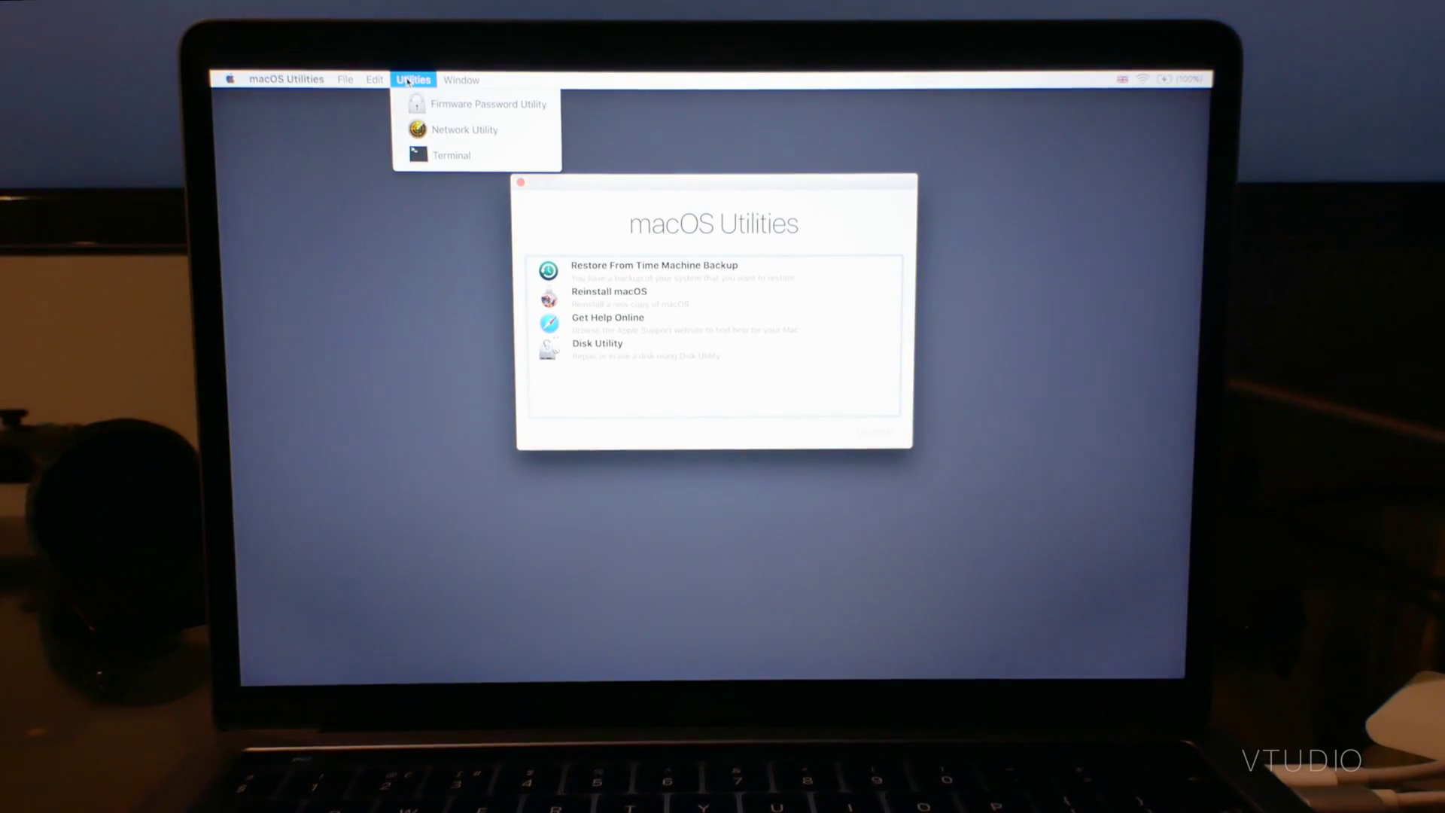
left_click(429, 154)
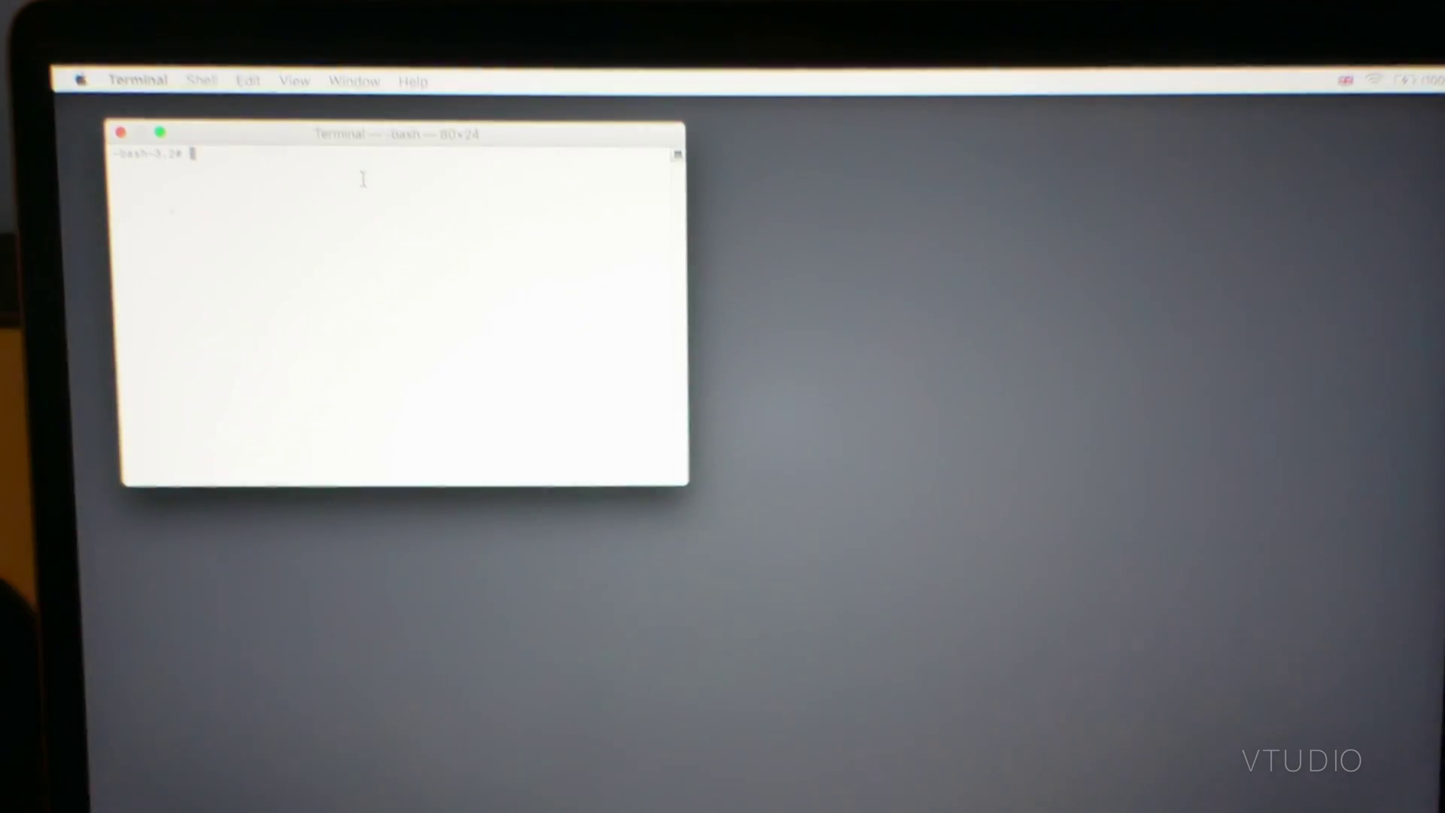
Enlarge the Terminal text size with Cmd+Plus.
key("super+plus")
key("super+plus")
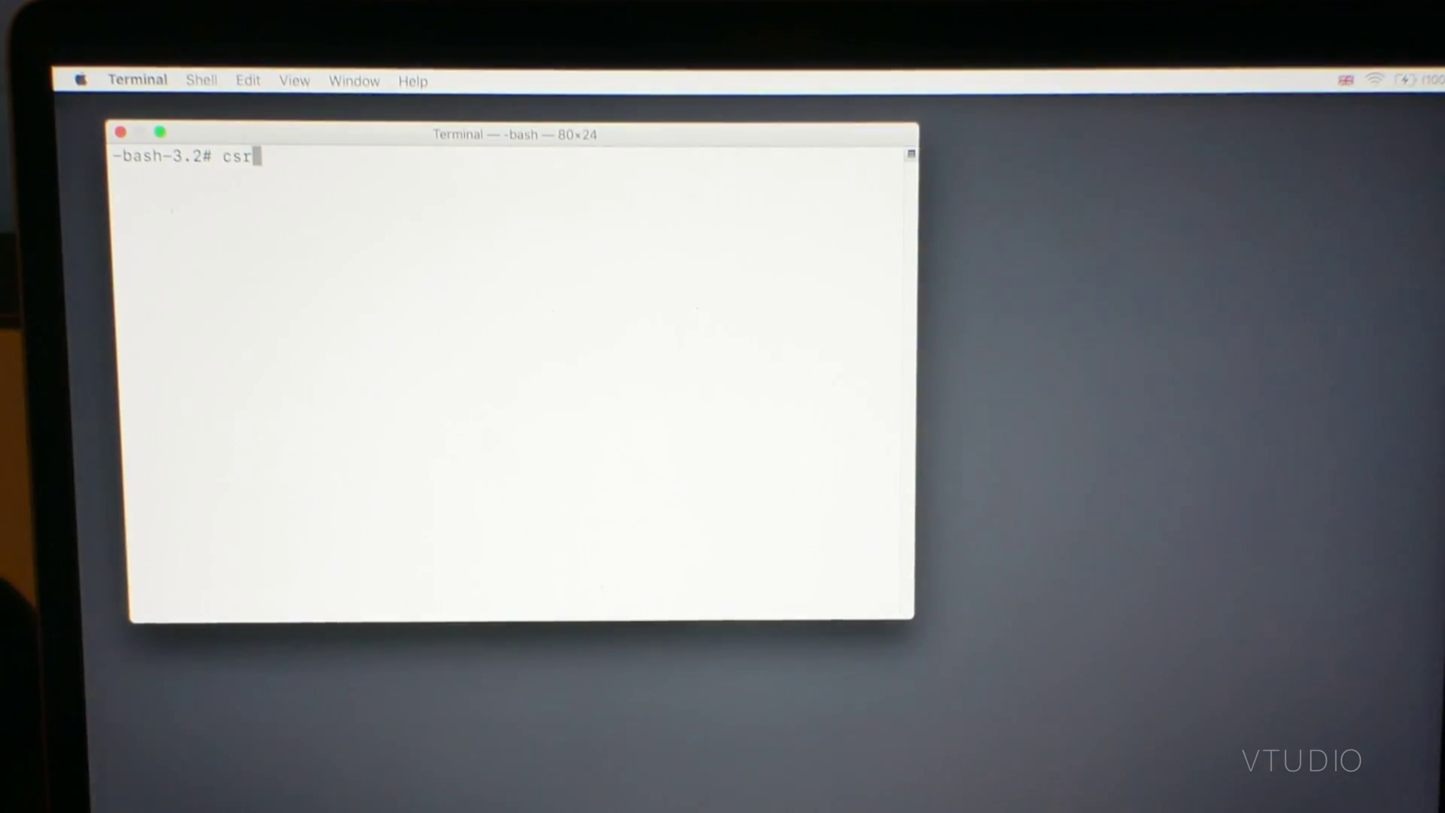